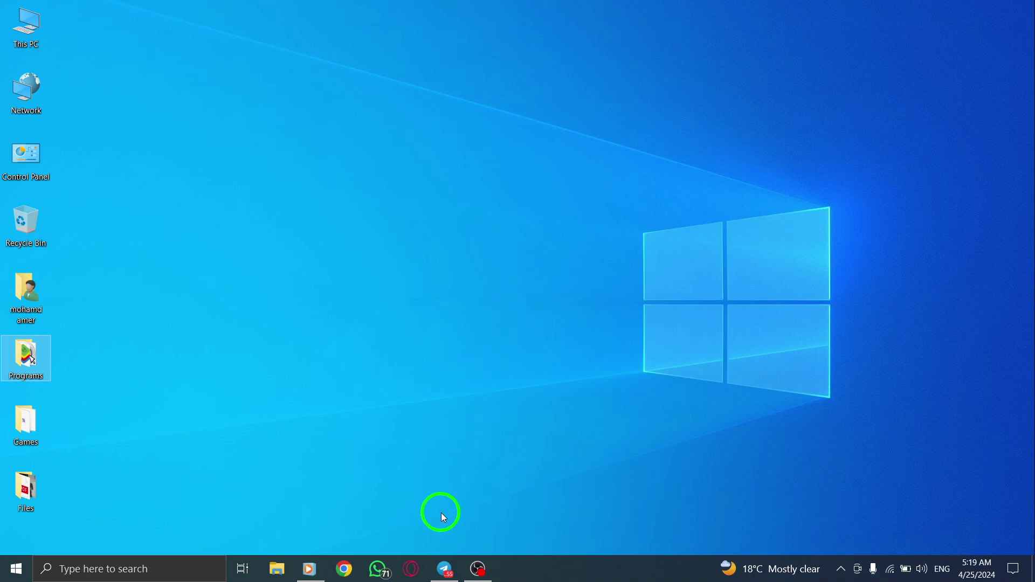
Bring up the Telegram Desktop window from its taskbar icon
click(444, 568)
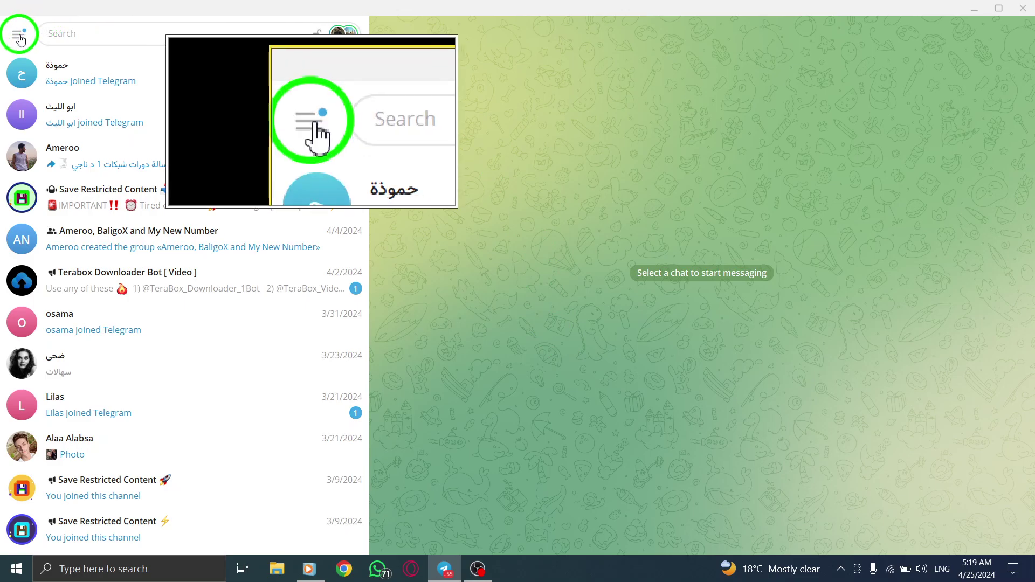
Open Telegram's Settings from the main menu
click(20, 37)
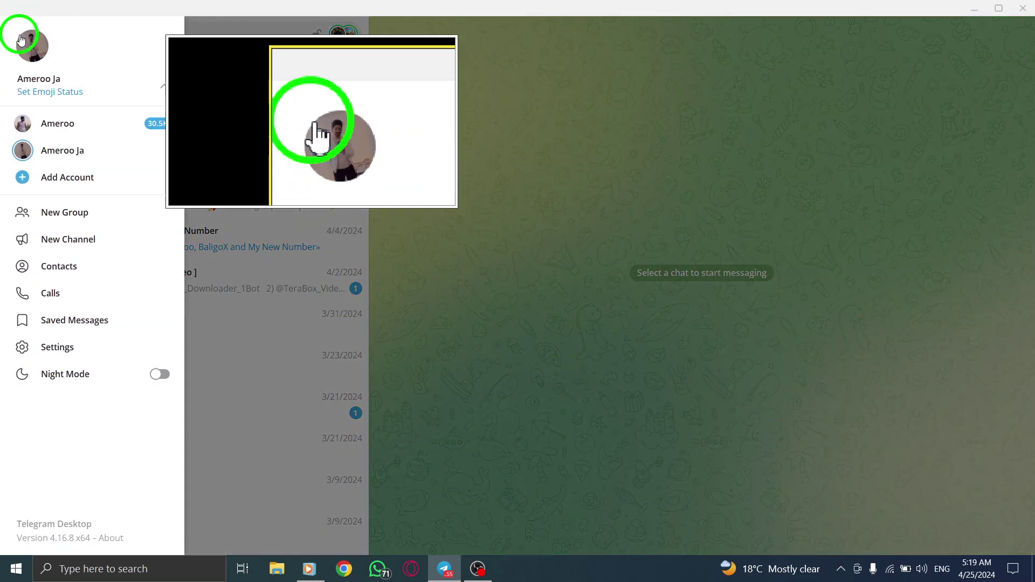
click(62, 358)
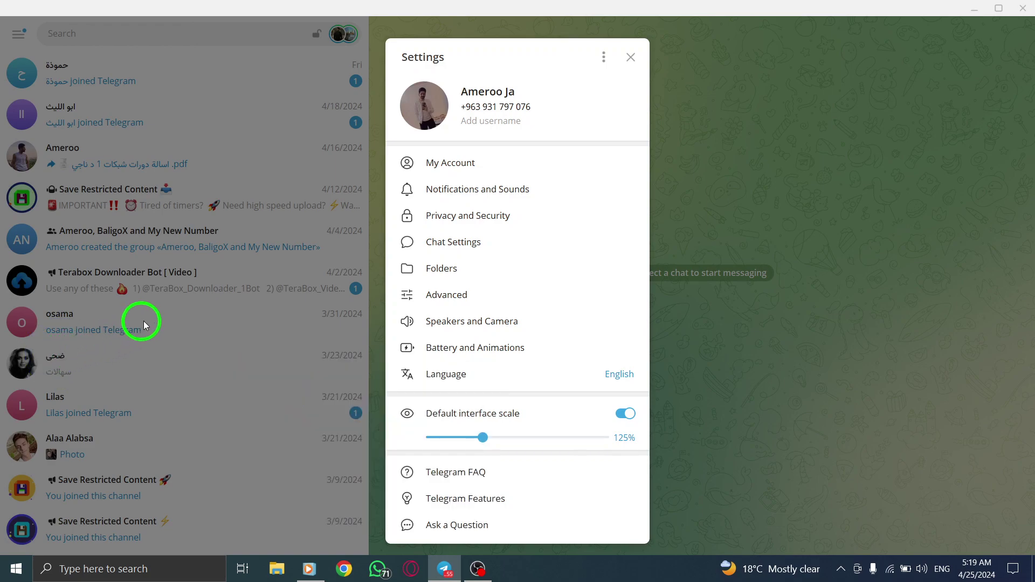
Unlock the Local passcode options under Privacy and Security with the current passcode
click(469, 219)
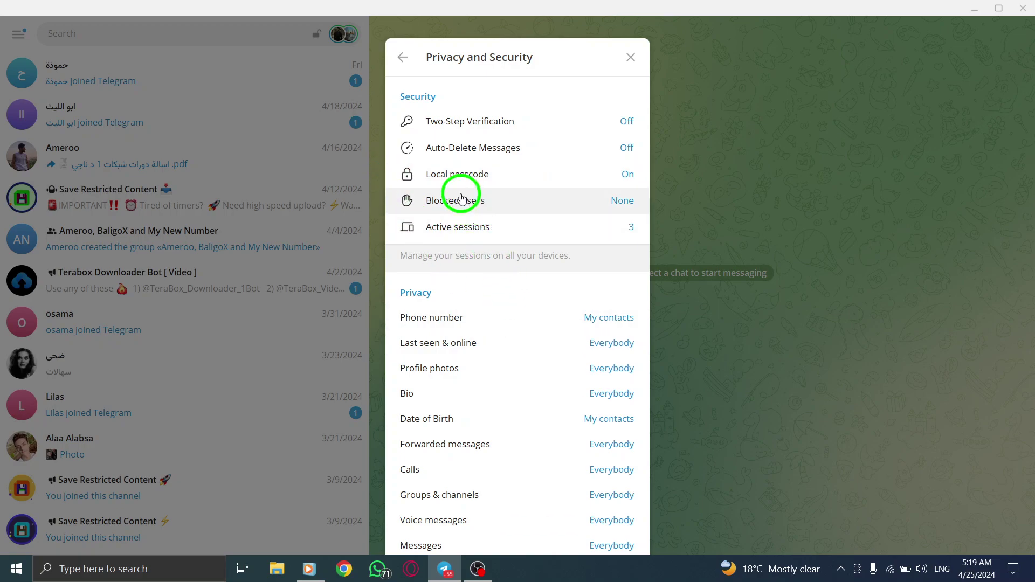
click(465, 175)
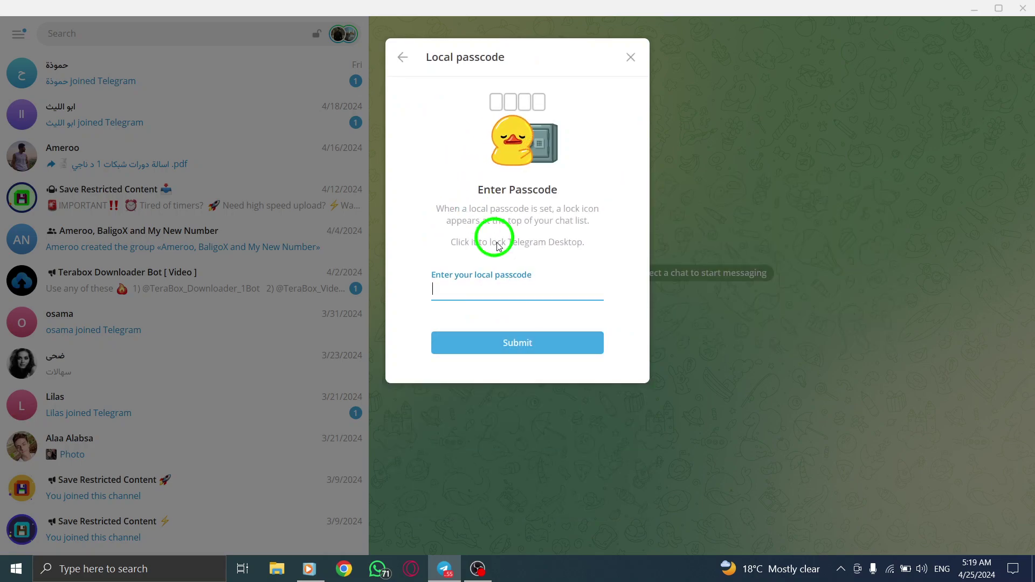
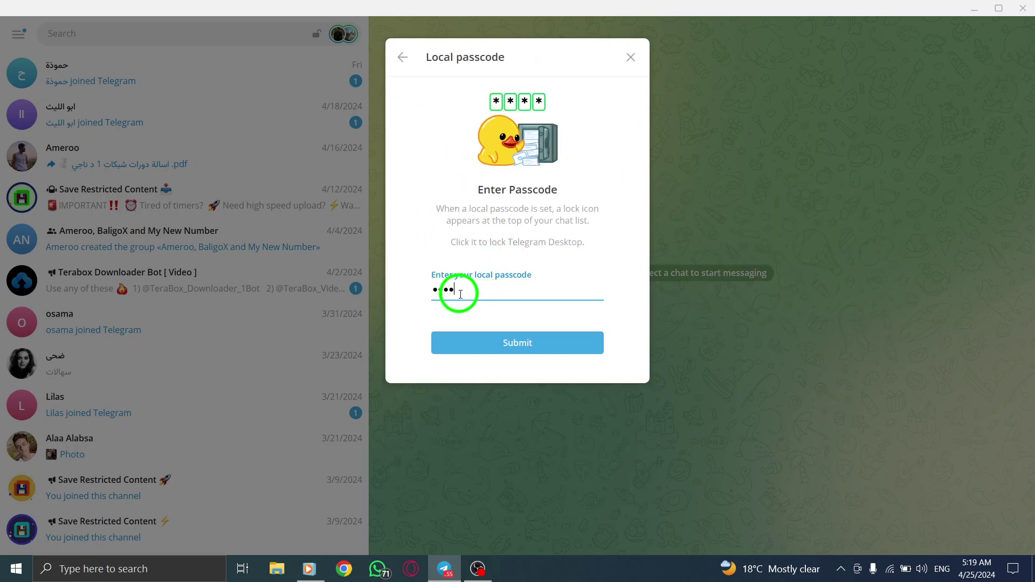
click(484, 344)
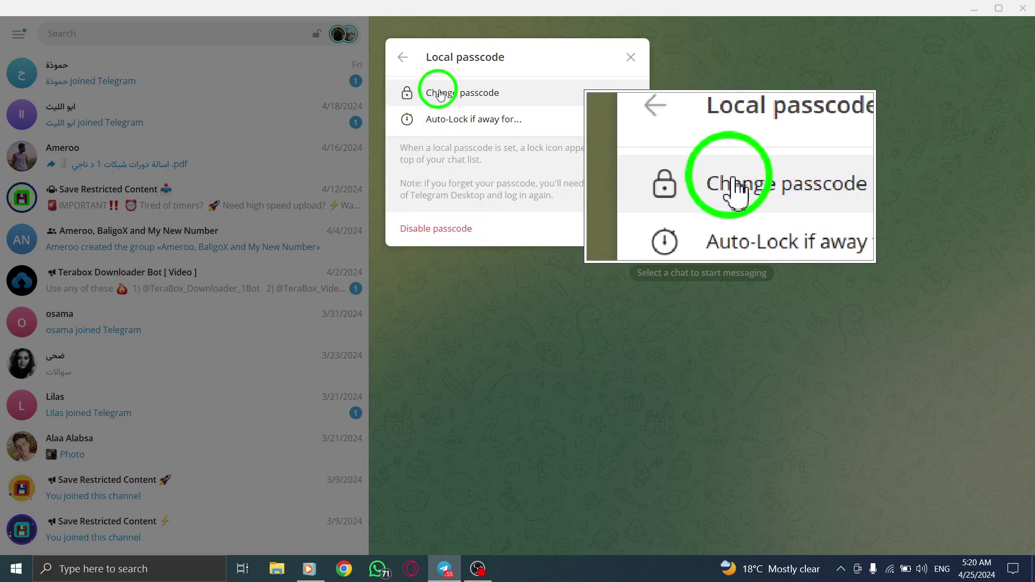
Enter a new local passcode in the change form, then close the passcode dialog
click(429, 94)
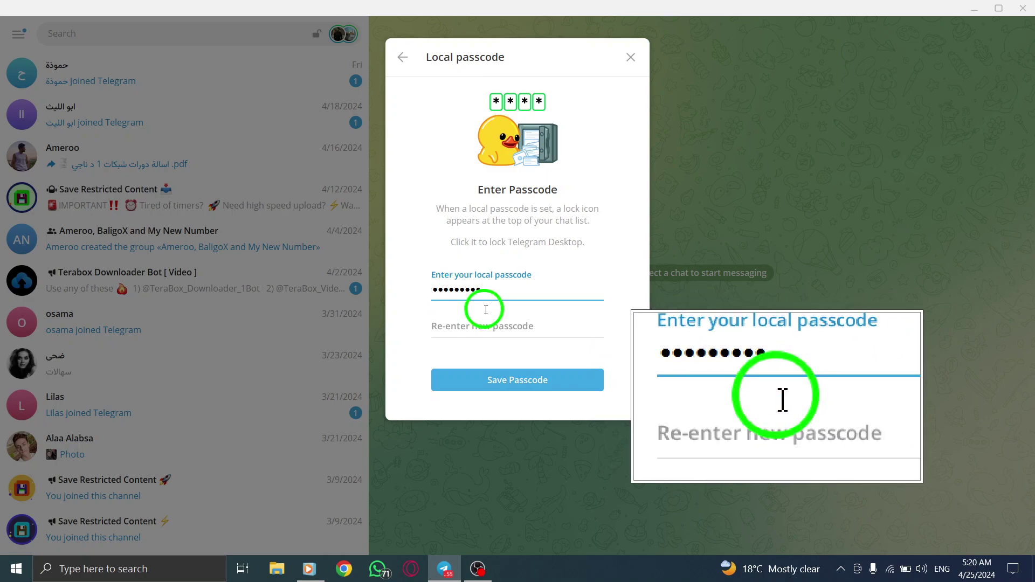
click(439, 325)
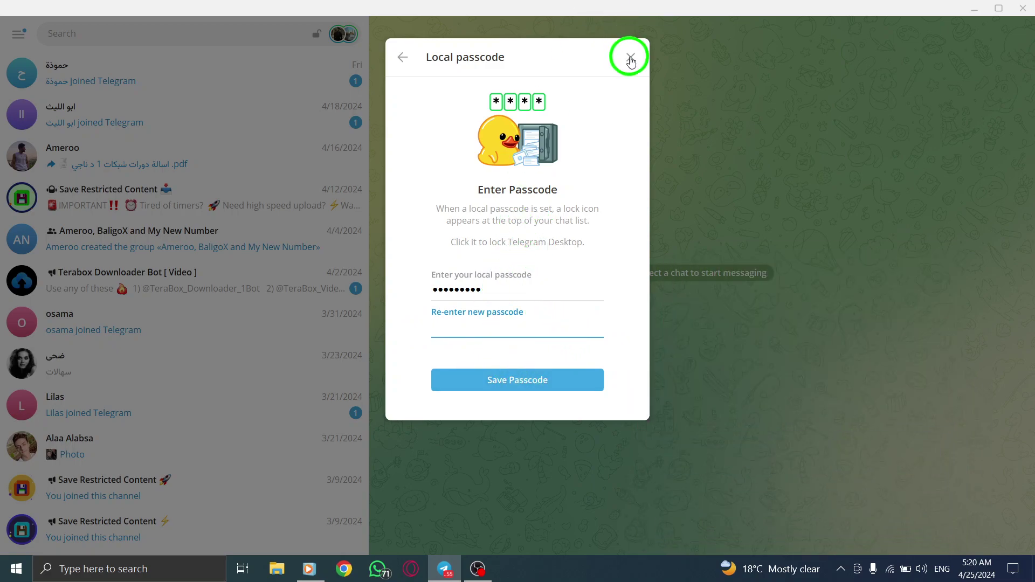
click(630, 57)
click(976, 13)
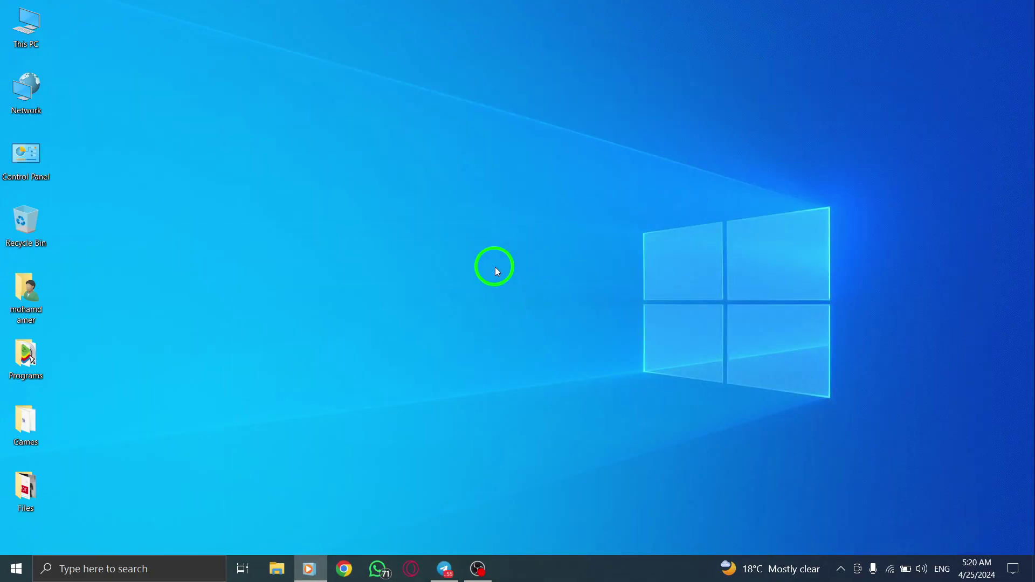